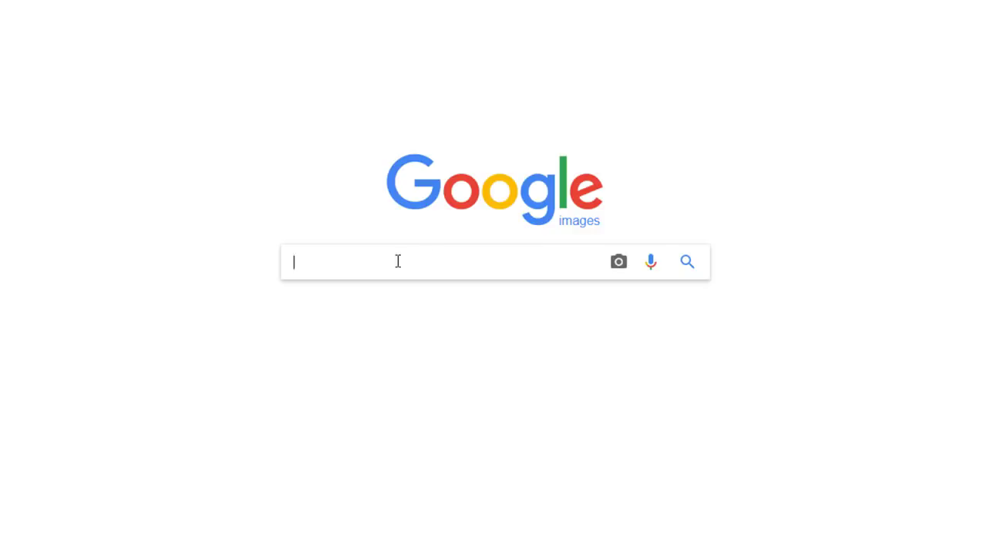
Search Google Images for 'sailor moon' and scroll down through the result thumbnails.
type("sail")
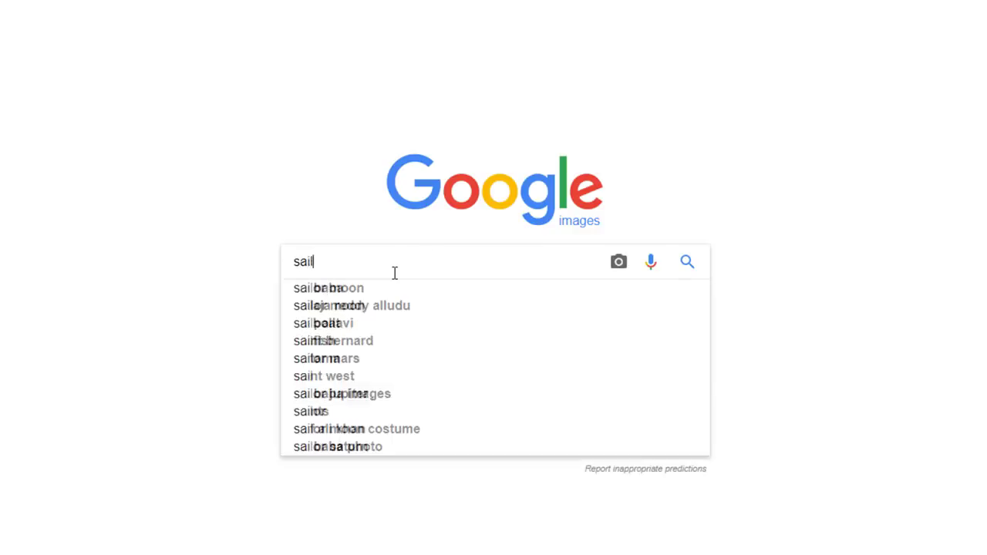
type("or moon")
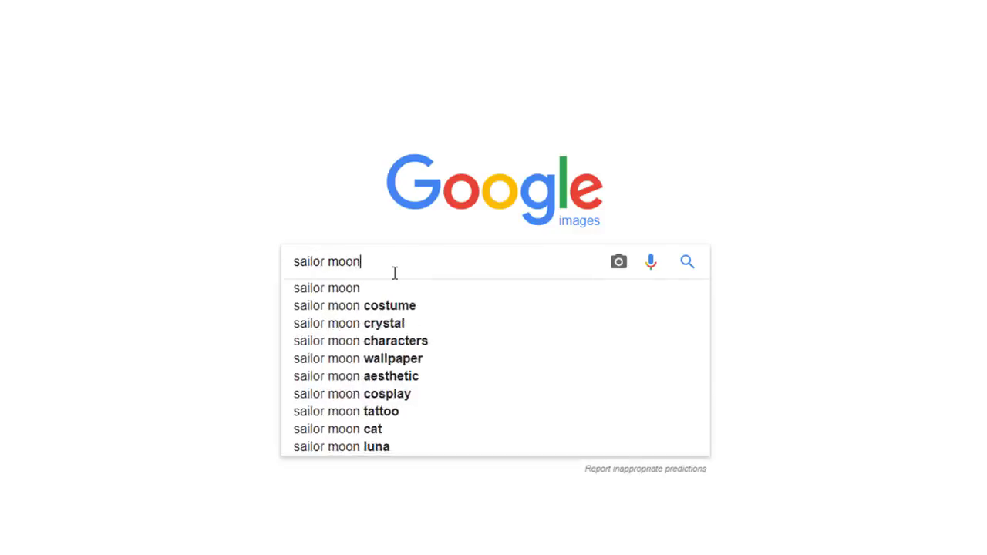
key("Return")
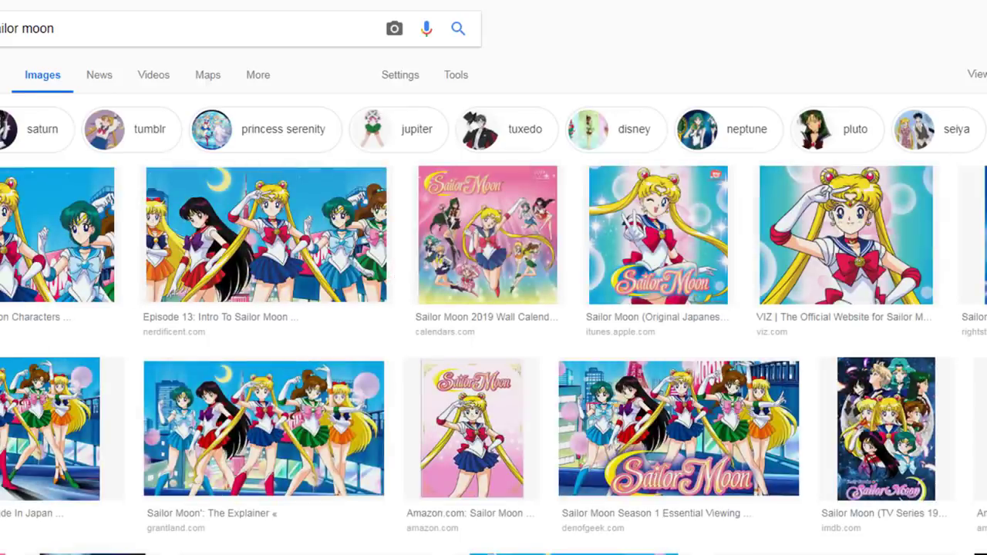
scroll(494, 278, "down", 1)
scroll(494, 277, "down", 1)
scroll(493, 277, "down", 1)
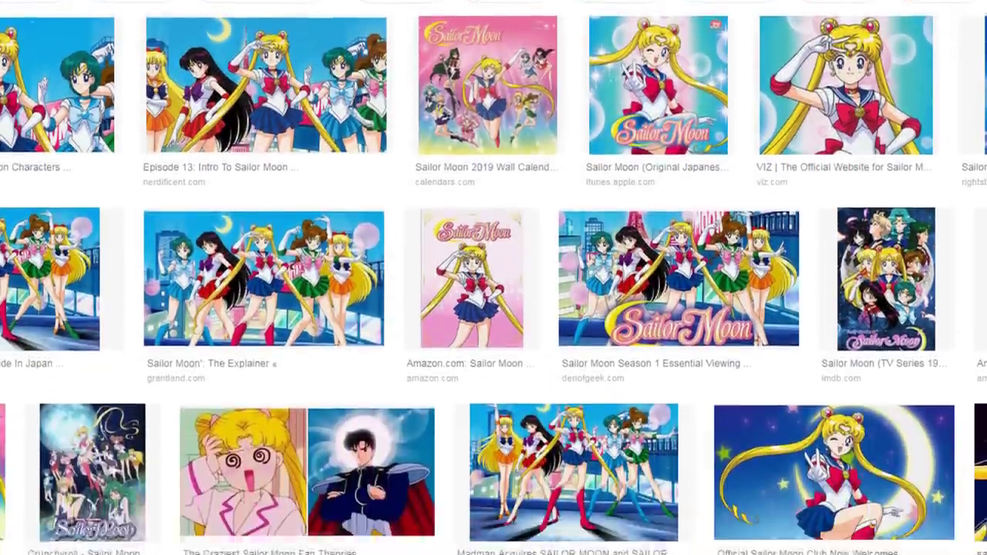
scroll(494, 278, "down", 1)
scroll(494, 277, "down", 1)
scroll(494, 278, "down", 1)
scroll(493, 278, "down", 1)
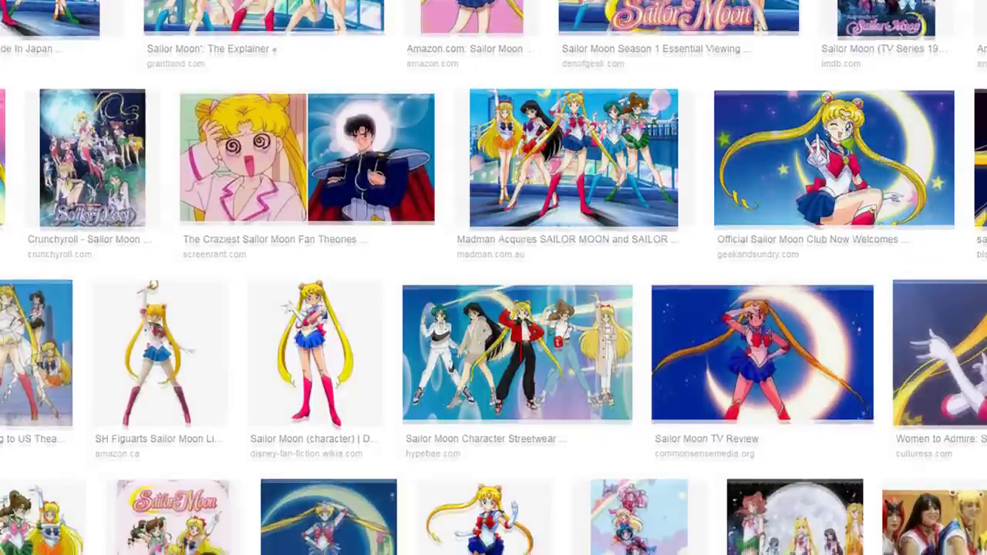
scroll(494, 278, "down", 1)
scroll(494, 278, "down", 2)
scroll(494, 278, "down", 1)
scroll(494, 278, "down", 1)
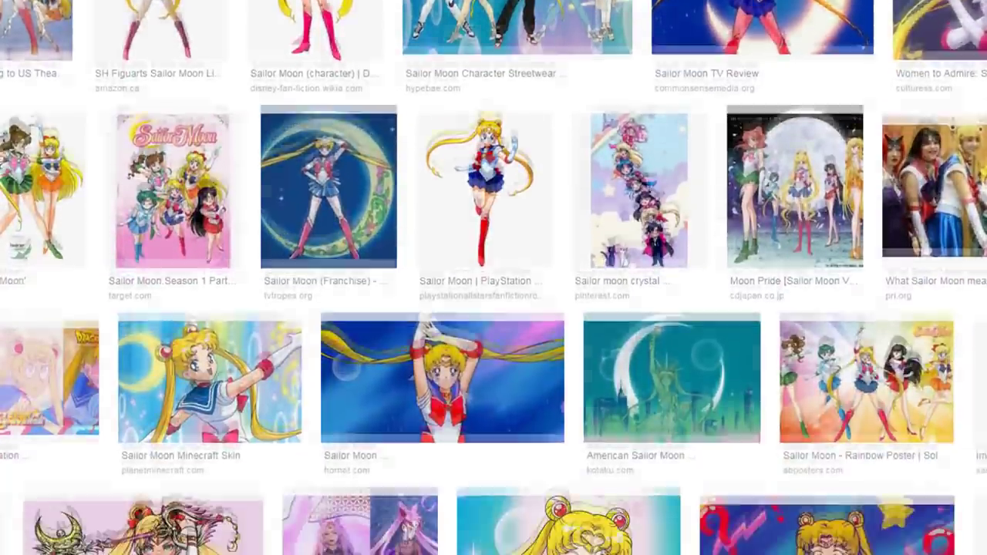
scroll(494, 278, "down", 1)
scroll(493, 278, "down", 1)
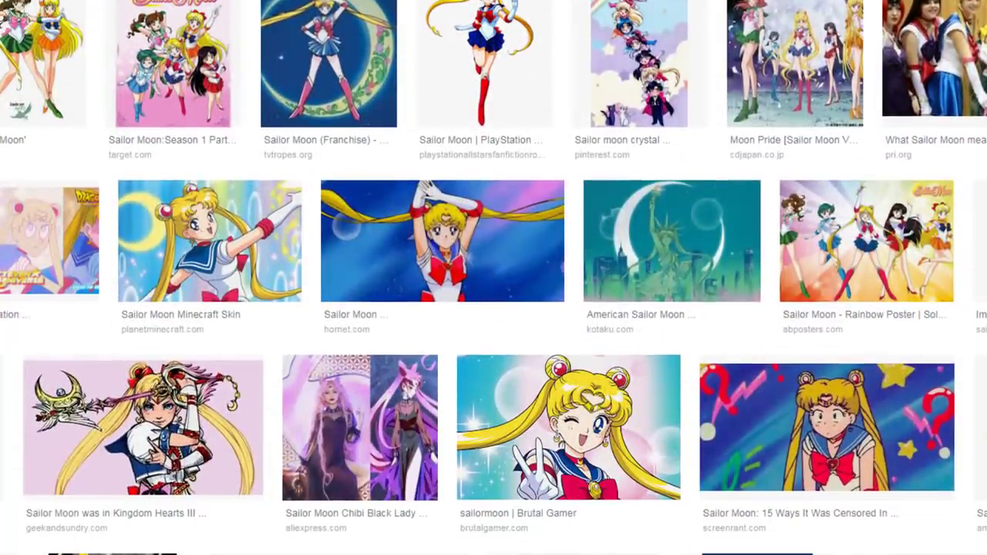
Open the Sailor Moon picture and crop it tightly around the character.
left_click(839, 398)
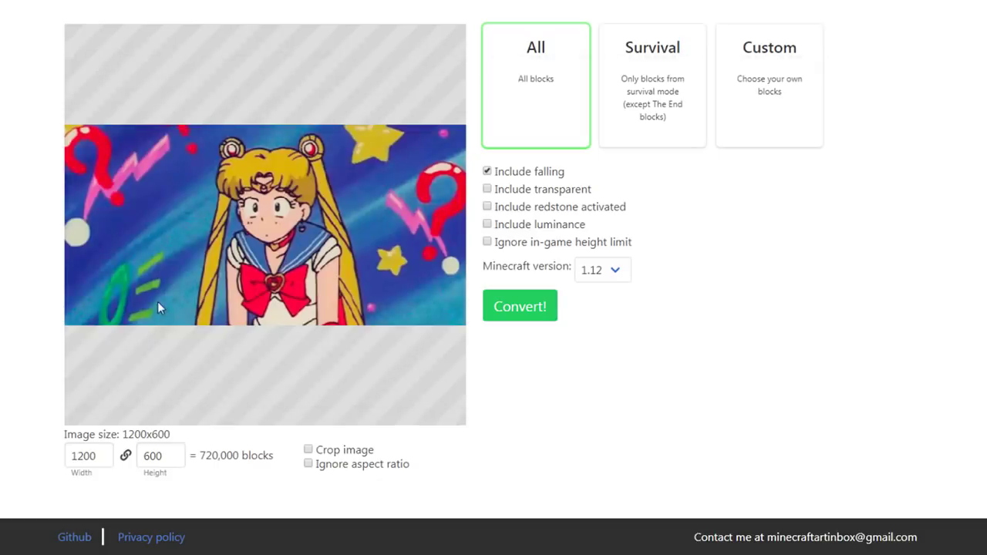
left_click(309, 450)
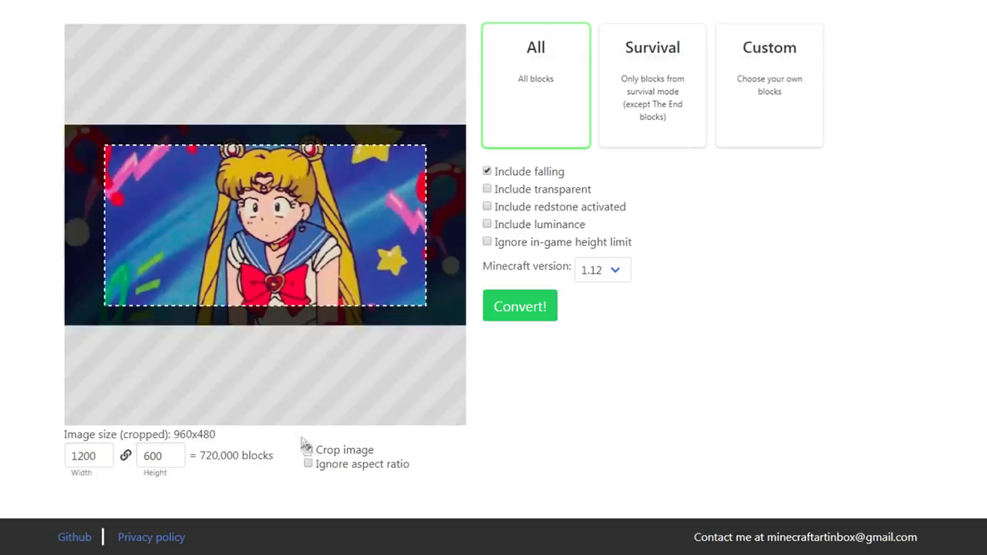
left_click_drag(110, 231, 192, 239)
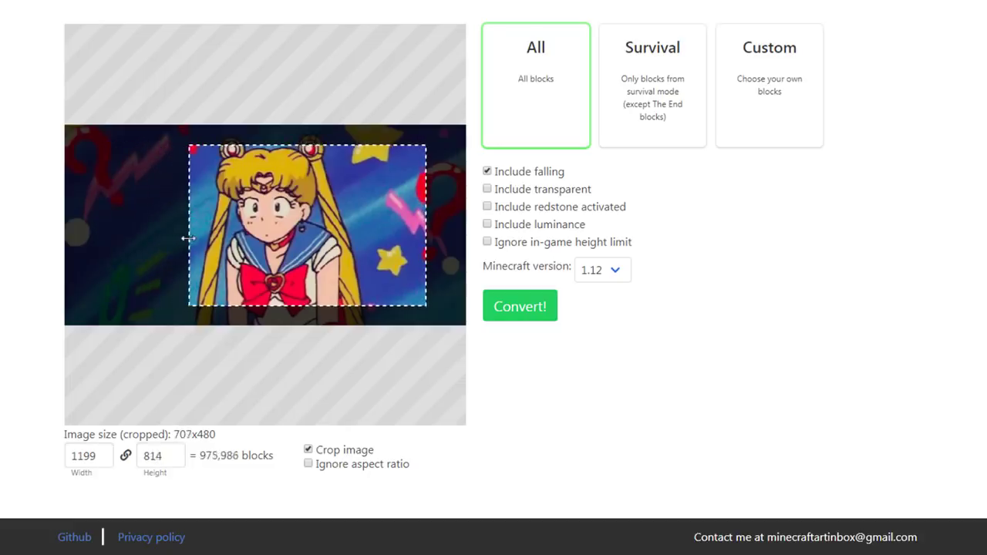
left_click_drag(228, 302, 229, 333)
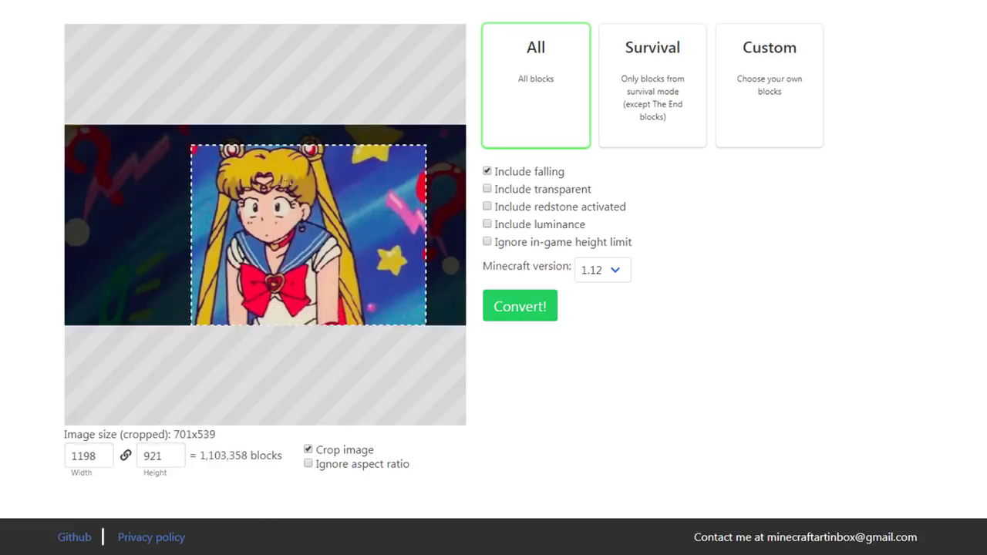
left_click_drag(290, 147, 294, 136)
left_click_drag(425, 208, 369, 224)
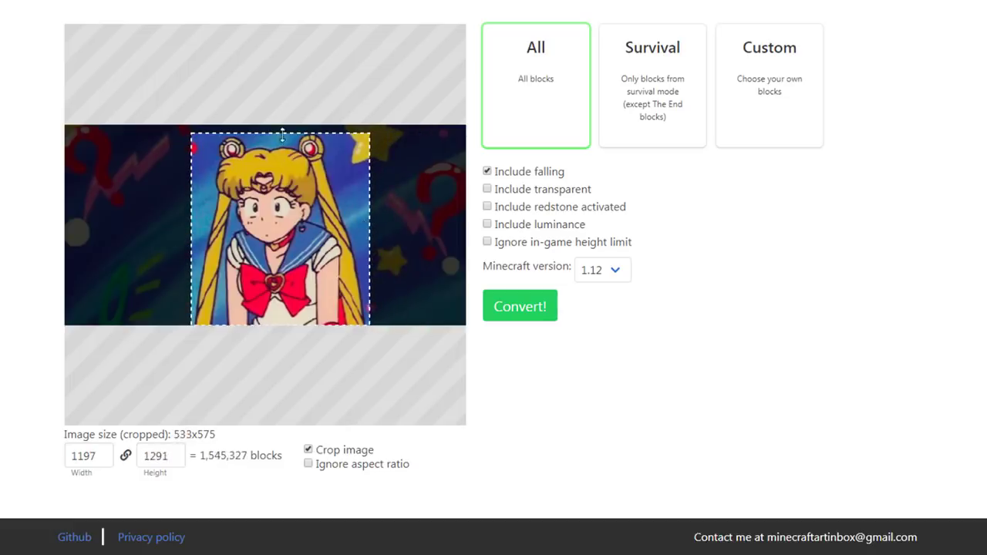
left_click_drag(283, 135, 283, 132)
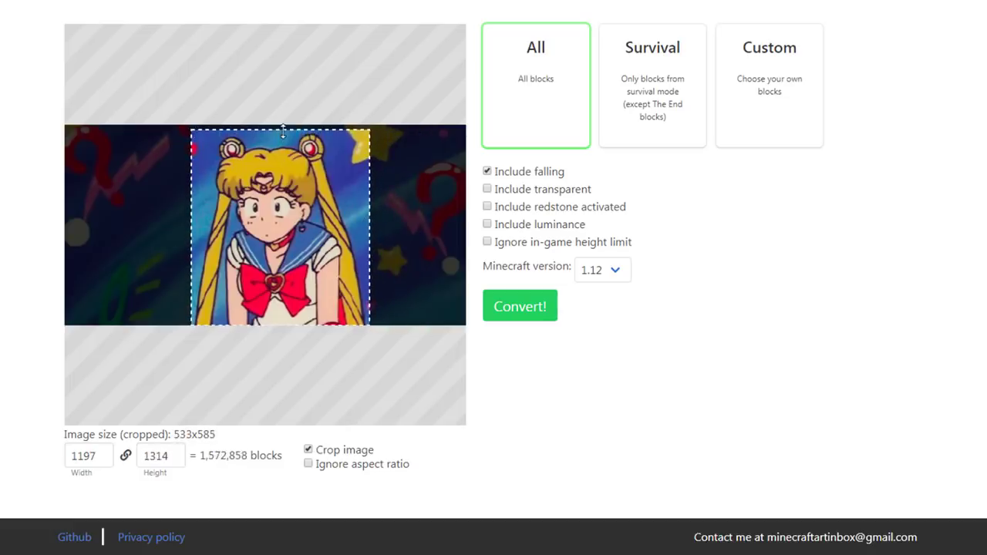
Set the output height to 180 blocks (width 165) and convert to block art.
double_click(183, 454)
type("1")
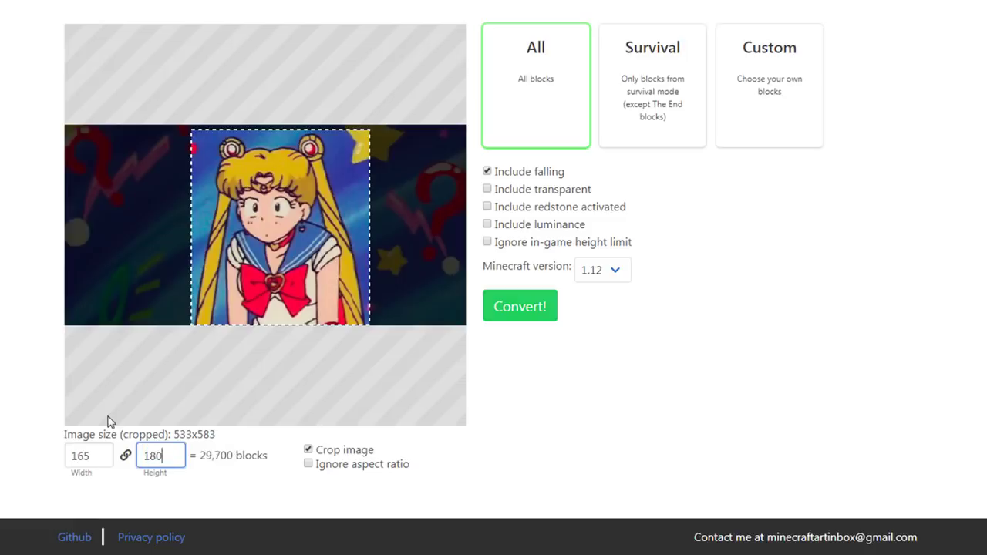
left_click(539, 313)
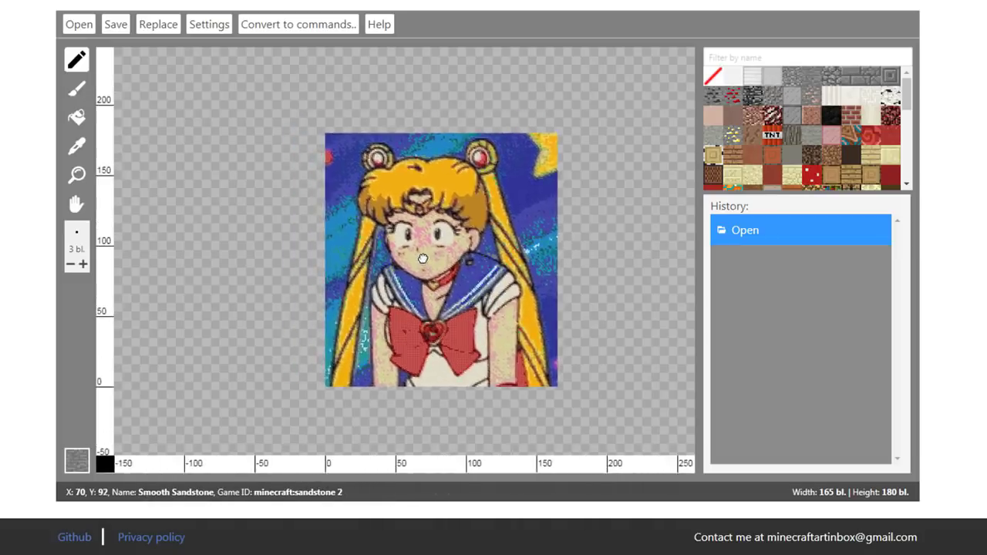
Replace White Hardened Clay blocks with Smooth Sandstone in the block art.
scroll(425, 258, "up", 2)
scroll(344, 223, "down", 2)
left_click_drag(351, 234, 393, 250)
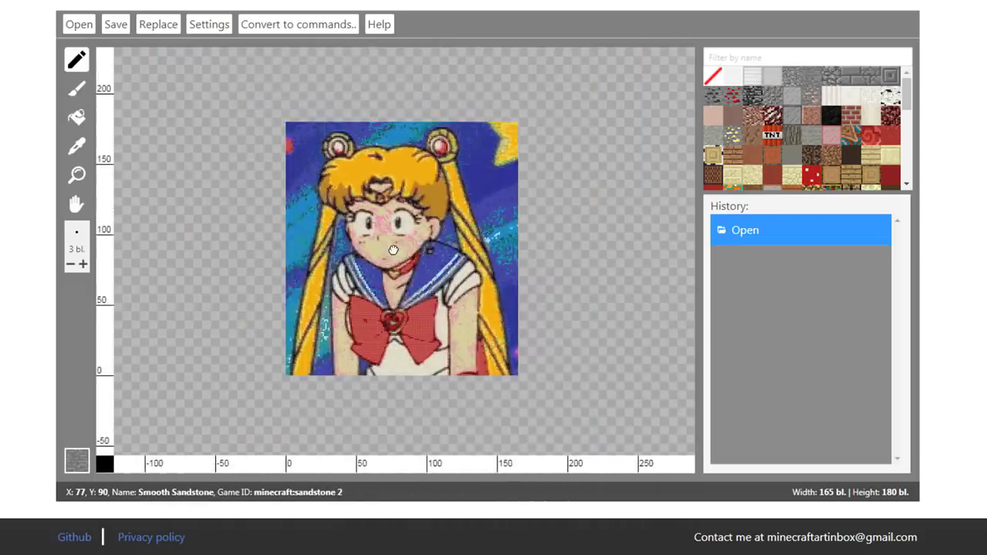
scroll(391, 243, "up", 5)
left_click(158, 24)
left_click(231, 139)
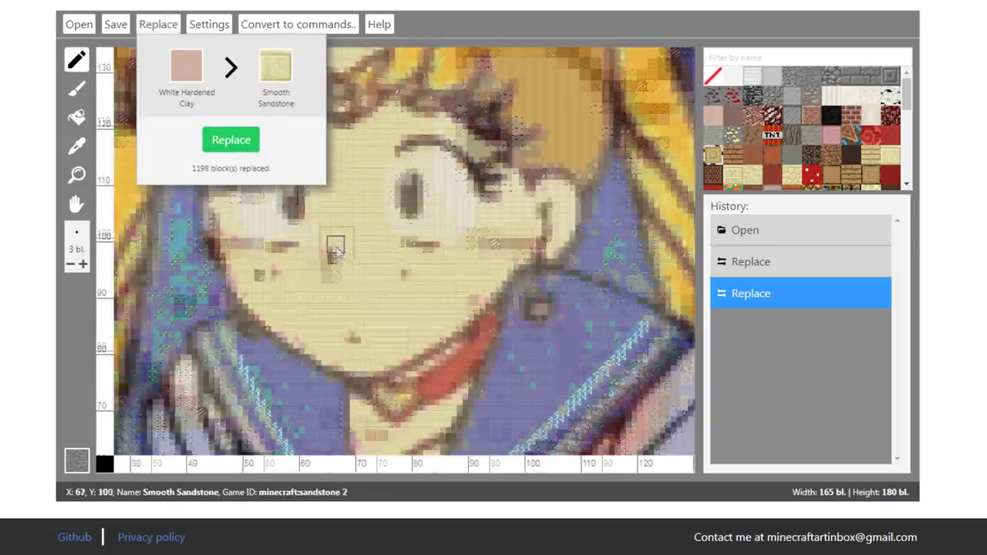
left_click(77, 88)
Set the brush to air and erase background along the picture's left edge.
scroll(313, 248, "up", 1)
left_click_drag(313, 248, 330, 282)
scroll(330, 283, "up", 1)
scroll(330, 282, "down", 4)
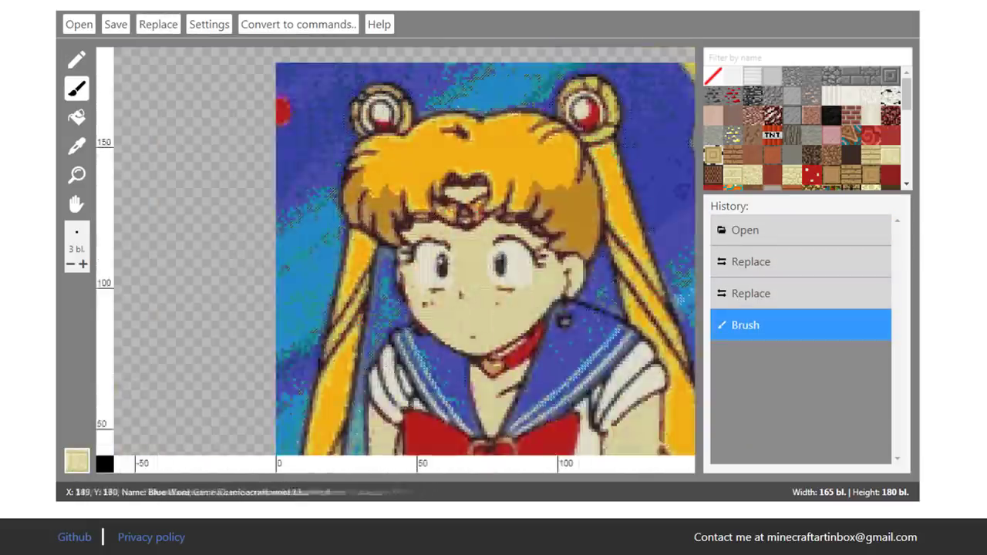
scroll(239, 174, "up", 1)
left_click(239, 181)
scroll(239, 181, "down", 1)
scroll(243, 193, "up", 1)
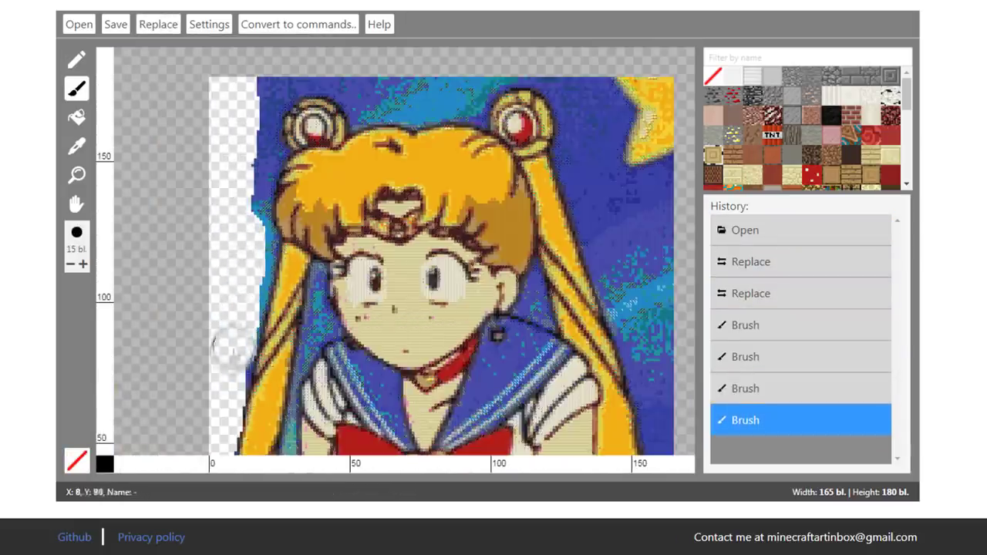
left_click_drag(243, 193, 247, 204)
scroll(248, 197, "down", 1)
scroll(386, 340, "up", 1)
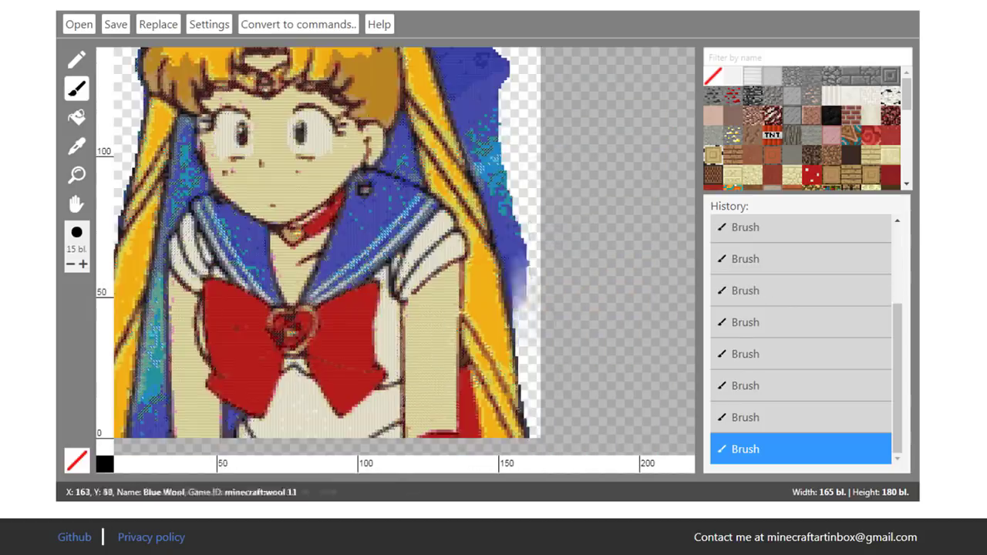
scroll(496, 324, "up", 2)
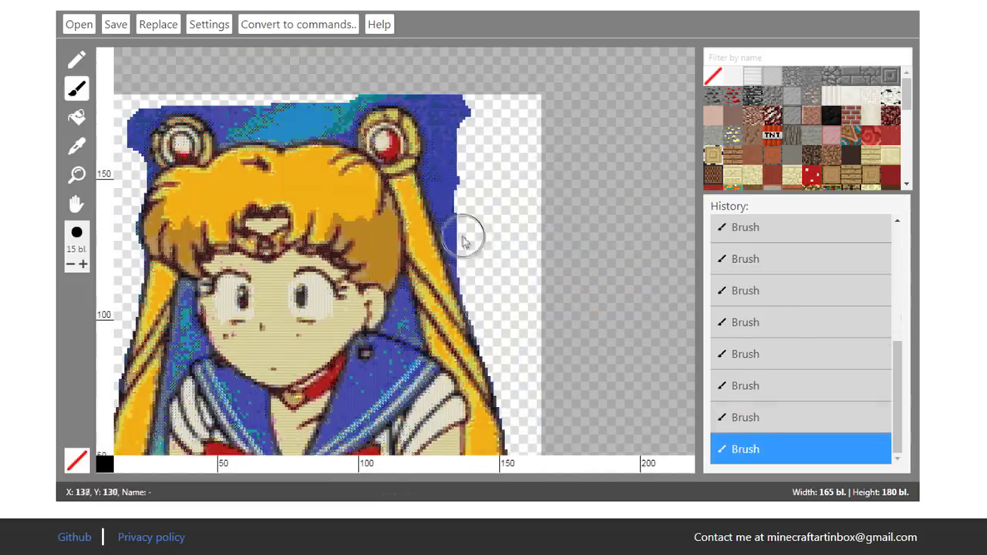
scroll(445, 176, "up", 2)
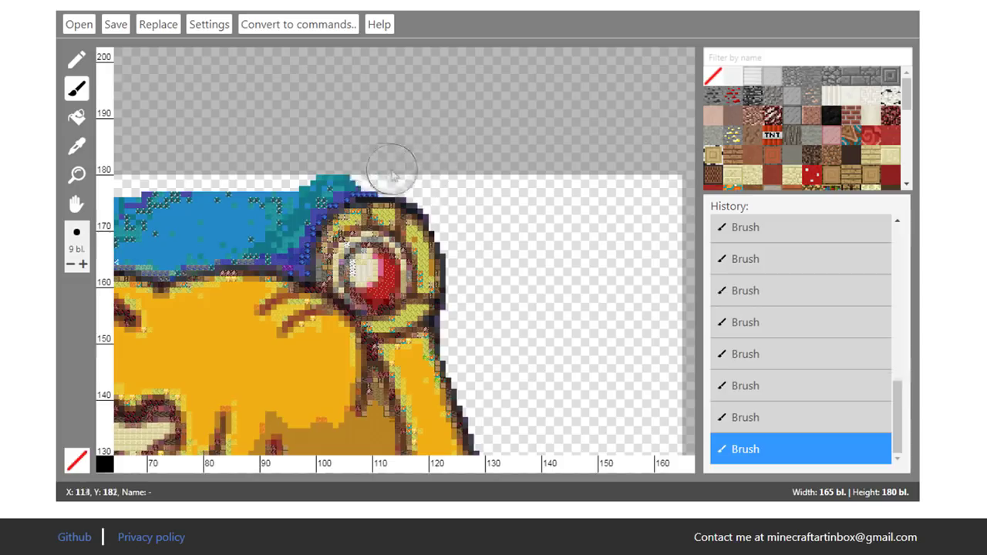
key("ctrl+z")
With a one-block brush, erase background above the hair and around the left hair bun.
left_click_drag(327, 152, 410, 172)
scroll(410, 172, "left", 3)
key("1")
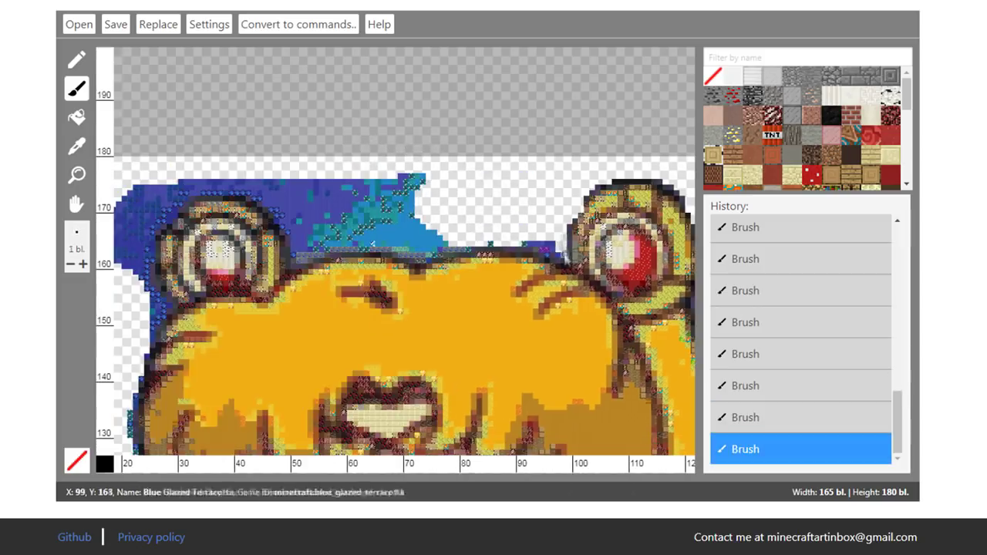
mouse_move(540, 251)
left_mouse_down()
mouse_move(324, 251)
mouse_move(461, 251)
left_mouse_up()
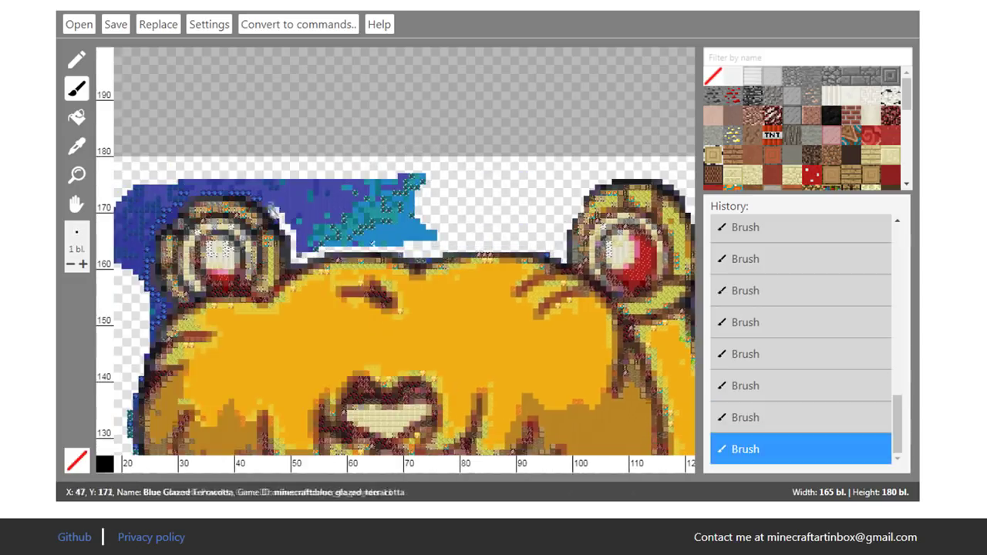
left_click_drag(282, 202, 158, 239)
key("ctrl+z")
scroll(258, 249, "down", 2)
scroll(258, 250, "left", 3)
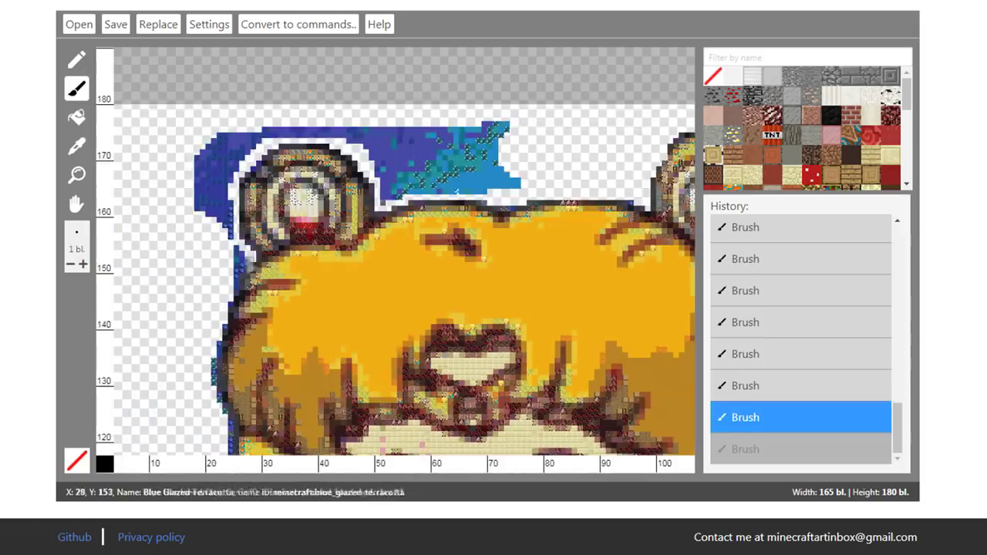
key("ctrl+y")
scroll(278, 262, "down", 2)
scroll(278, 263, "left", 2)
scroll(301, 161, "up", 2)
With a three-block brush, erase the blue background above the head.
key("plus")
key("plus")
mouse_move(262, 247)
left_mouse_down()
mouse_move(277, 139)
mouse_move(432, 154)
mouse_move(552, 139)
left_mouse_up()
scroll(401, 208, "up", 2)
scroll(401, 201, "down", 3)
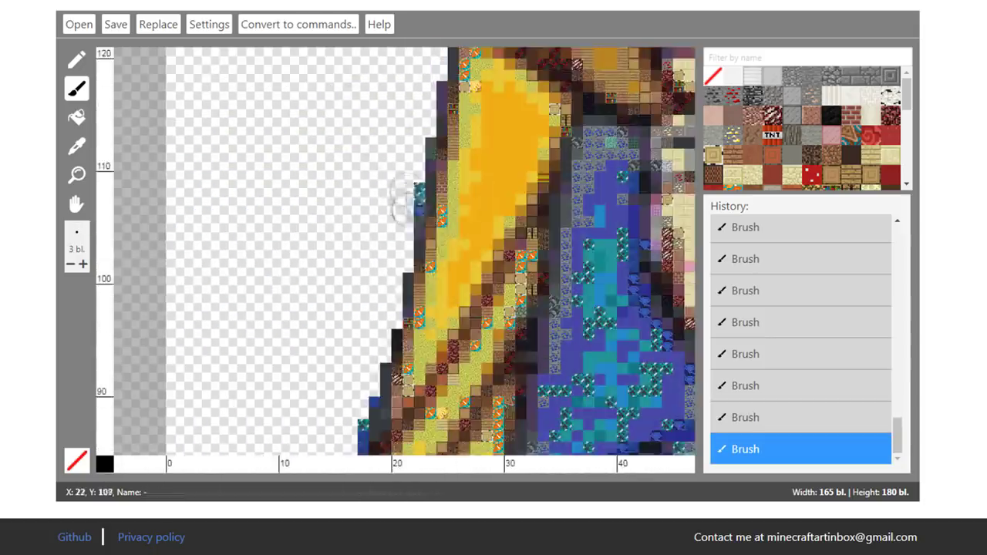
scroll(397, 232, "down", 3)
scroll(398, 232, "left", 1)
scroll(347, 245, "down", 3)
scroll(347, 246, "left", 1)
scroll(351, 231, "up", 3)
scroll(351, 232, "up", 3)
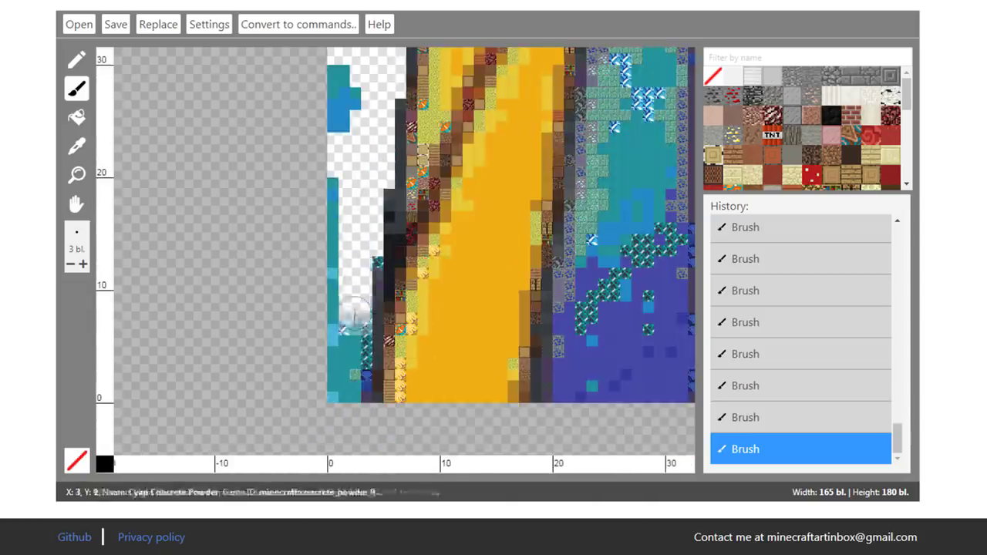
scroll(351, 231, "up", 3)
scroll(437, 102, "down", 2)
scroll(436, 102, "right", 3)
scroll(438, 101, "up", 2)
scroll(401, 154, "right", 3)
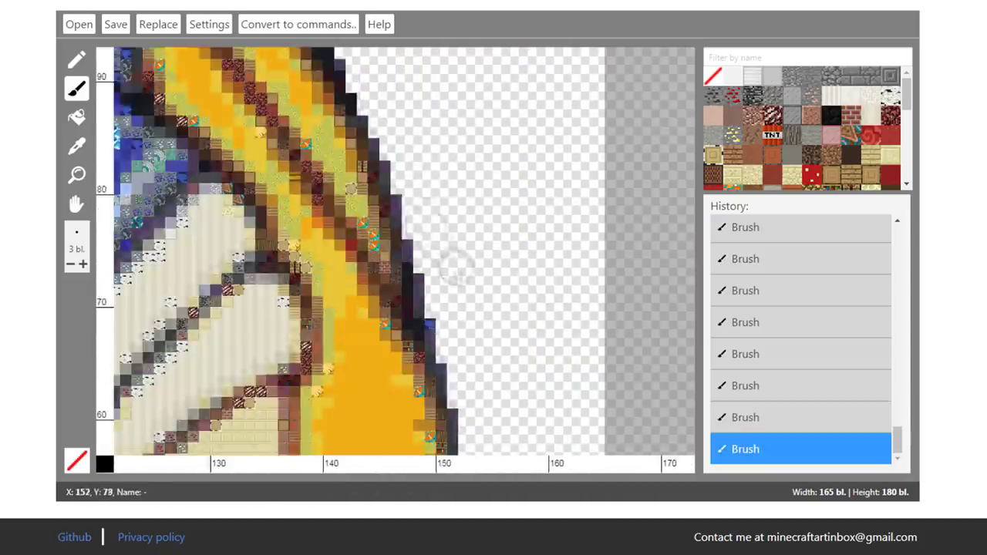
scroll(371, 280, "up", 2)
scroll(370, 280, "down", 5)
scroll(512, 195, "up", 4)
Erase and widen the background gap inside the blue hair.
mouse_move(463, 278)
left_mouse_down()
mouse_move(485, 178)
mouse_move(513, 135)
mouse_move(540, 378)
left_mouse_up()
scroll(514, 236, "down", 3)
scroll(514, 236, "right", 1)
mouse_move(507, 262)
left_mouse_down()
mouse_move(478, 92)
mouse_move(443, 201)
left_mouse_up()
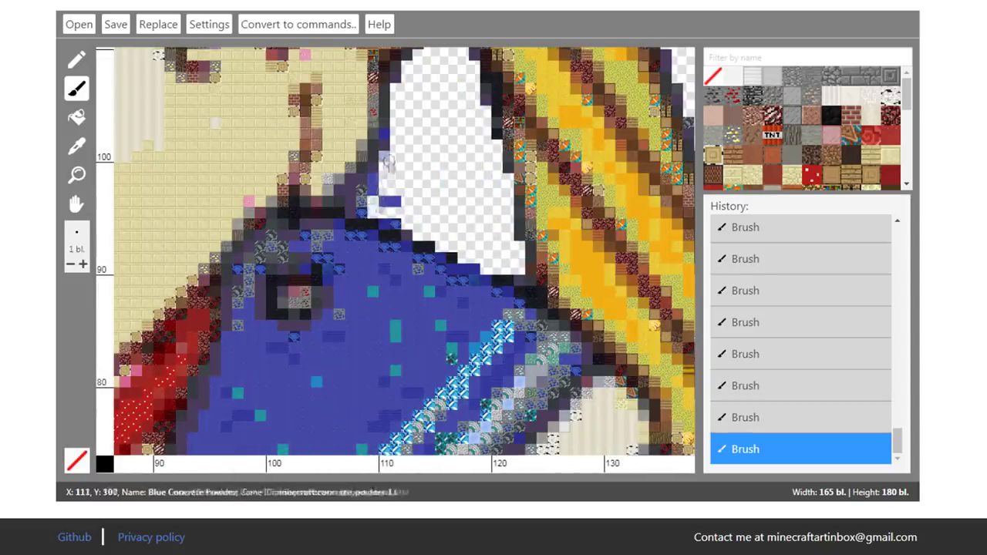
scroll(426, 225, "up", 2)
scroll(363, 228, "down", 3)
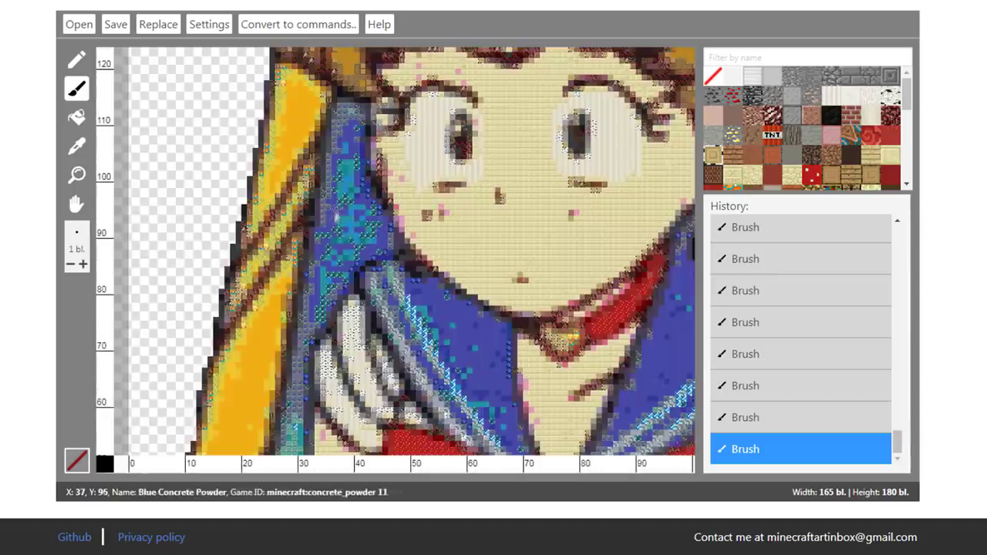
scroll(339, 158, "up", 1)
key("ctrl+z")
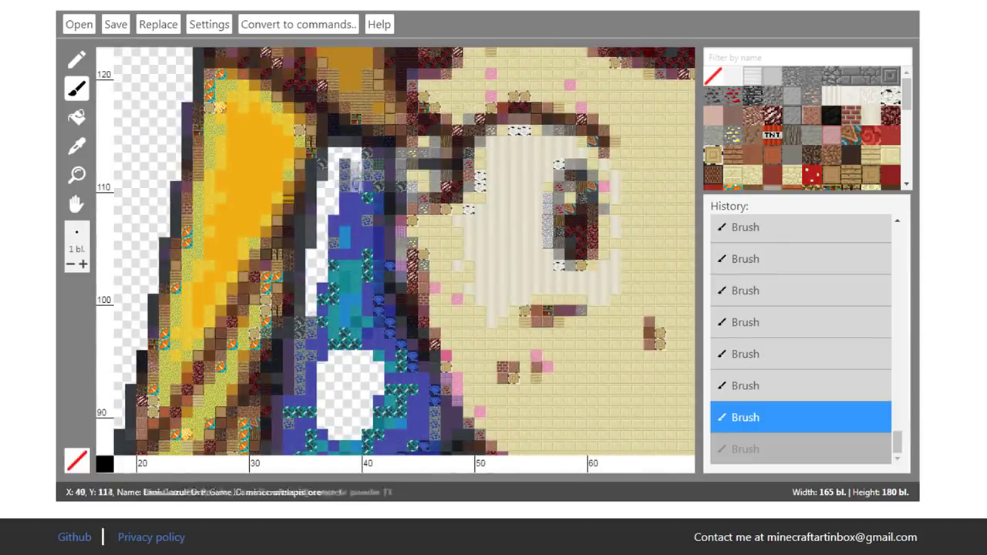
key("ctrl+y")
scroll(355, 309, "down", 1)
Switch the eraser between one and three blocks while reviewing the remaining background.
key("plus")
key("plus")
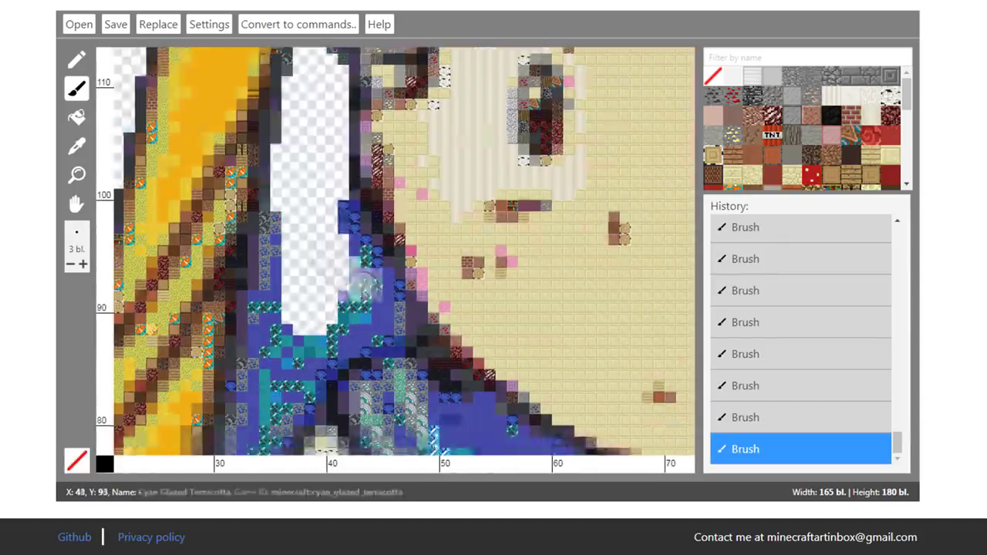
key("minus")
key("minus")
scroll(370, 232, "down", 3)
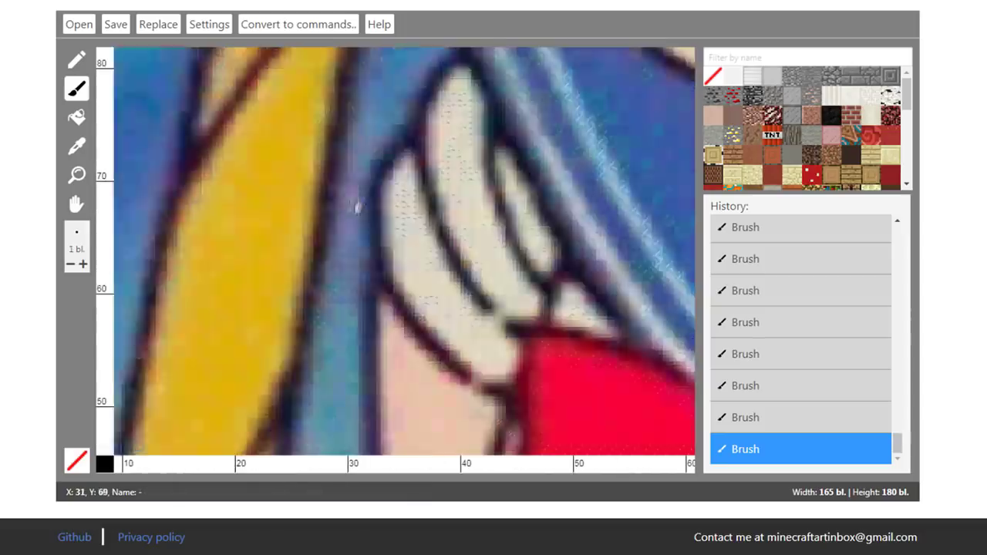
scroll(367, 216, "down", 2)
scroll(362, 278, "down", 2)
scroll(357, 338, "down", 1)
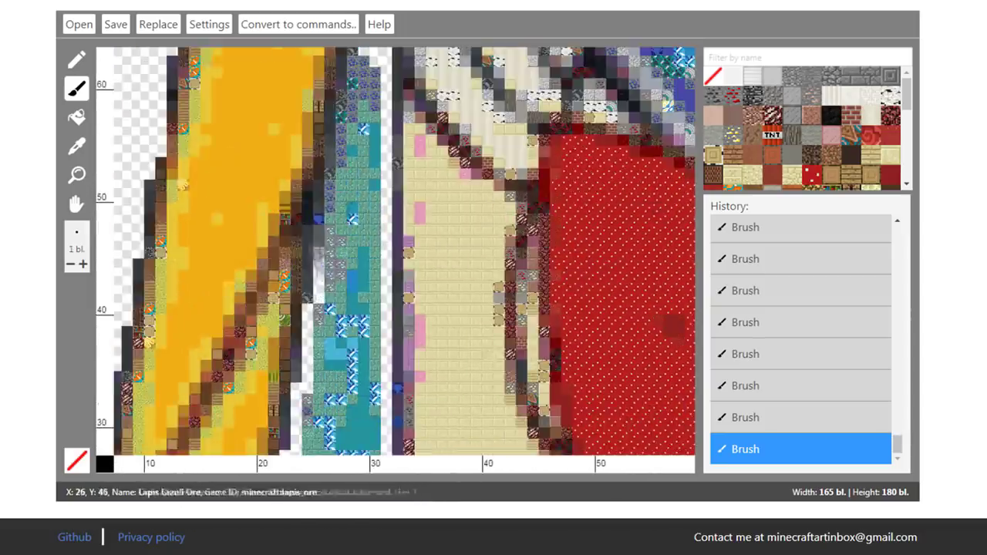
scroll(317, 254, "up", 1)
key("plus")
key("plus")
scroll(369, 185, "down", 2)
scroll(348, 255, "down", 3)
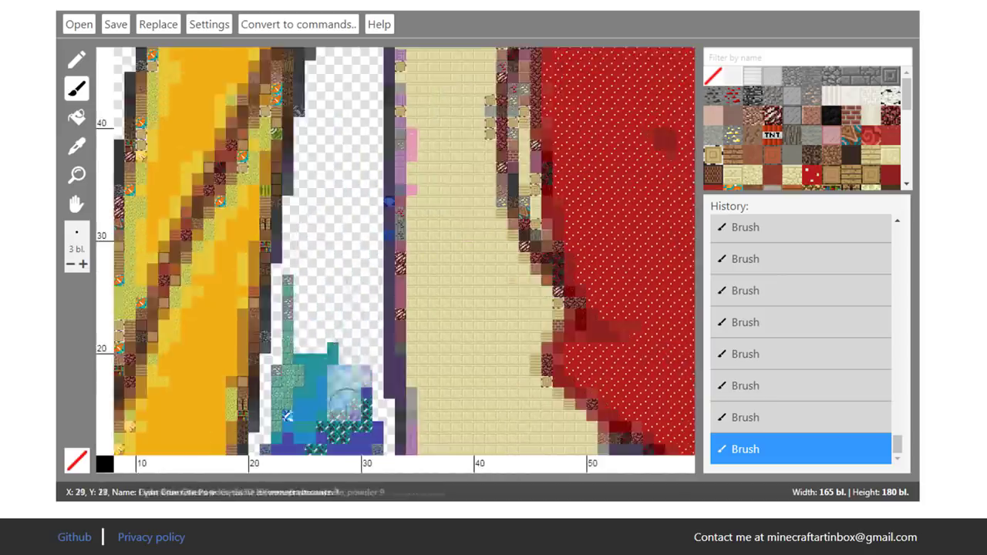
scroll(285, 216, "up", 5)
scroll(331, 293, "up", 3)
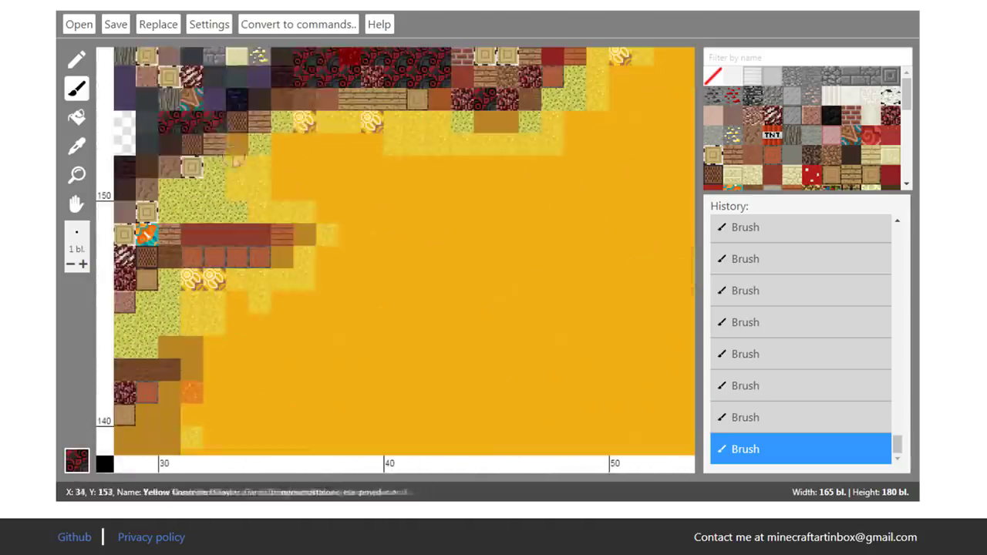
Replace Yellow Concrete Powder blocks with Yellow Concrete and review the whole figure.
left_click(158, 24)
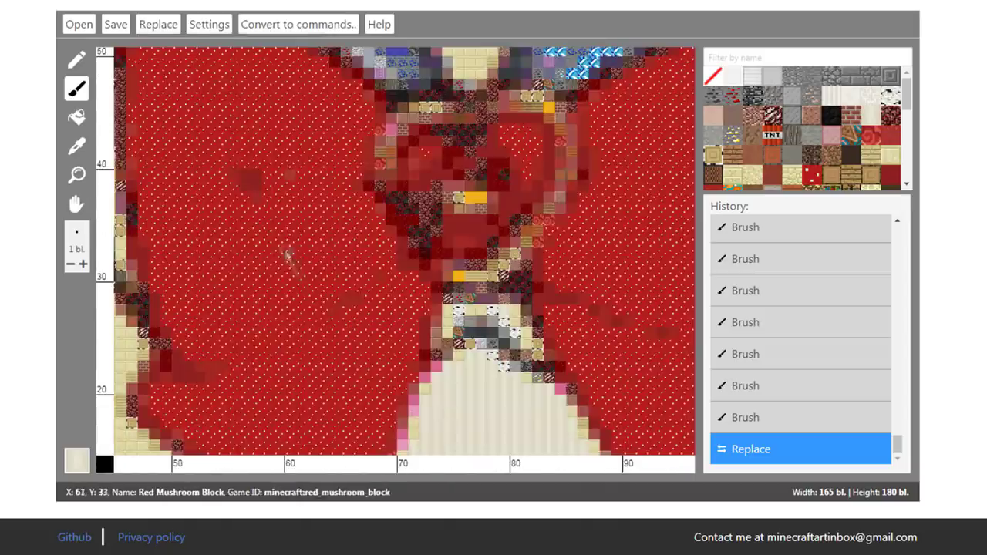
scroll(361, 196, "down", 2)
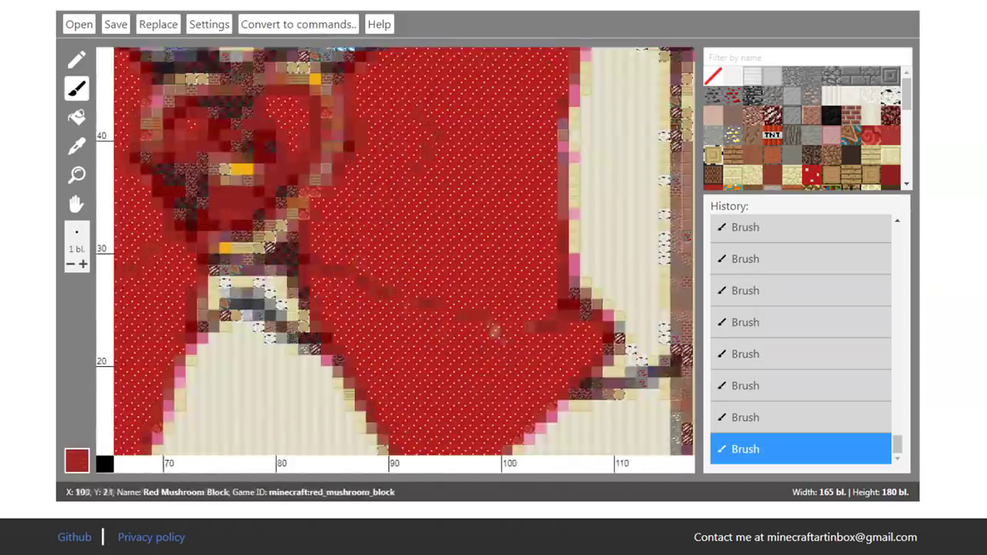
scroll(359, 301, "down", 3)
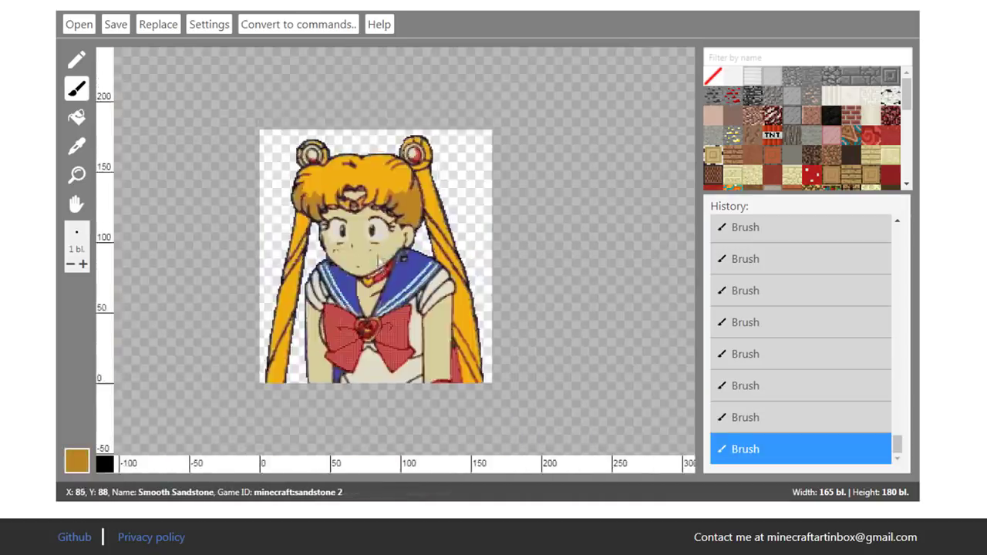
Save the block art as the schematic file 'sailor.schematic'.
left_click_drag(402, 243, 400, 247)
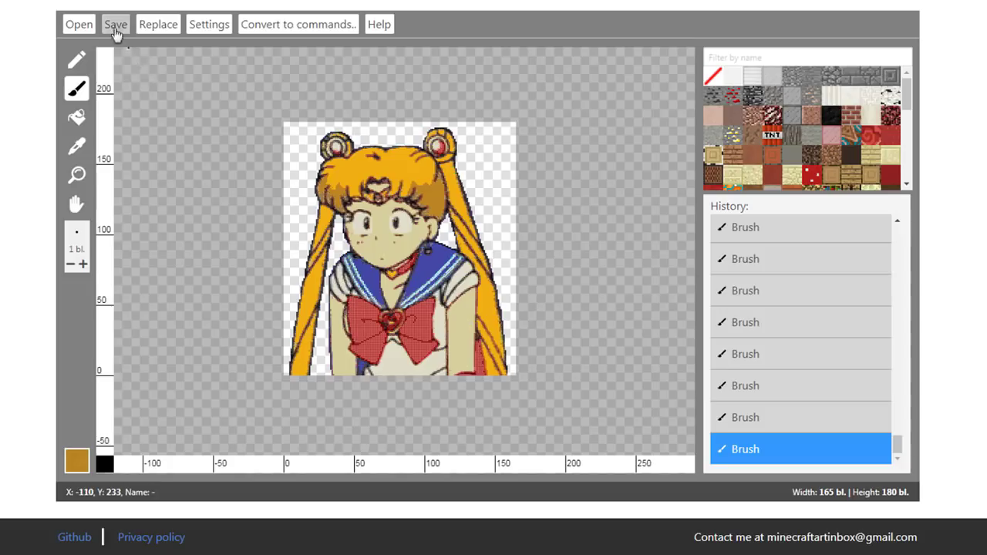
left_click(116, 27)
left_click_drag(340, 54, 172, 65)
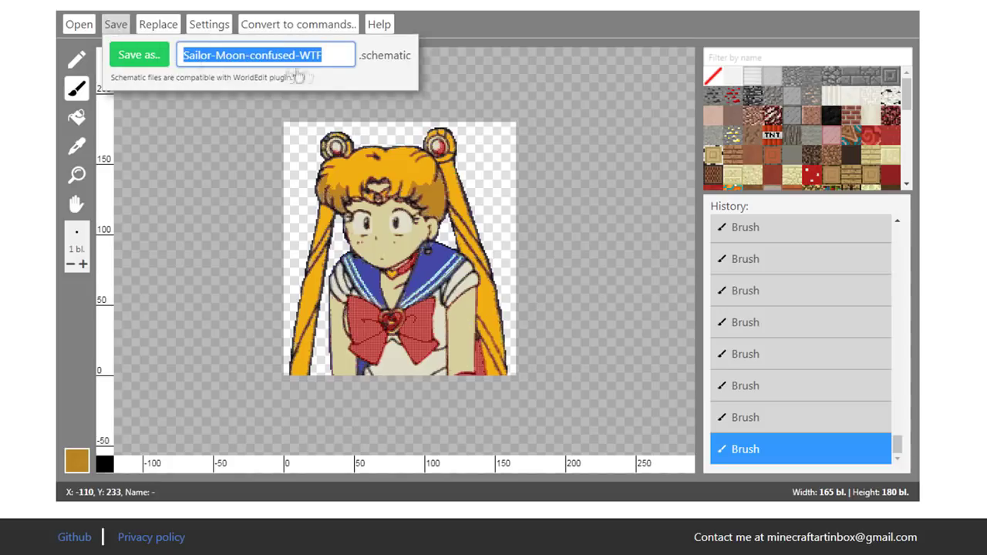
type("sailor")
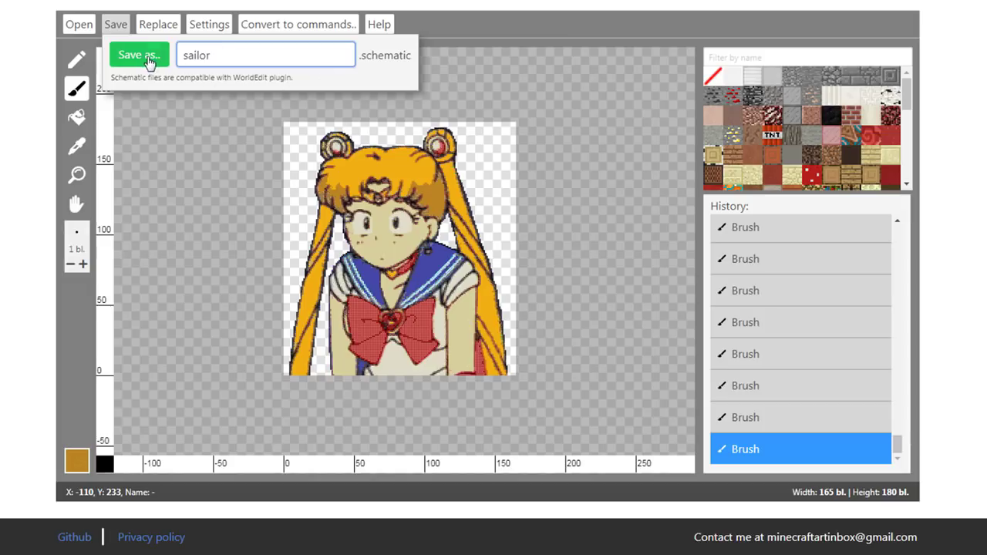
left_click(149, 59)
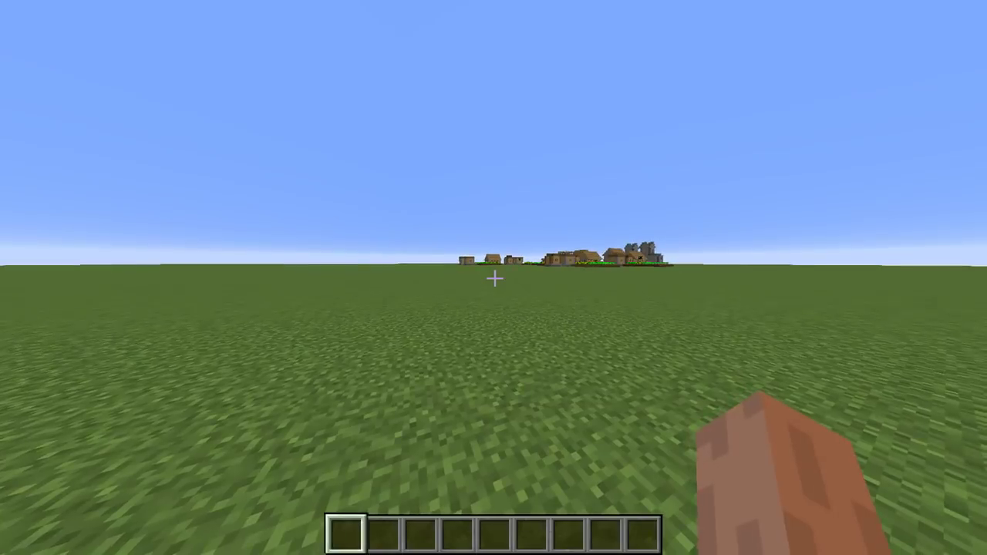
Load the sailor schematic in Minecraft with //schem load sailor.
type("t")
type("//schem load sailor")
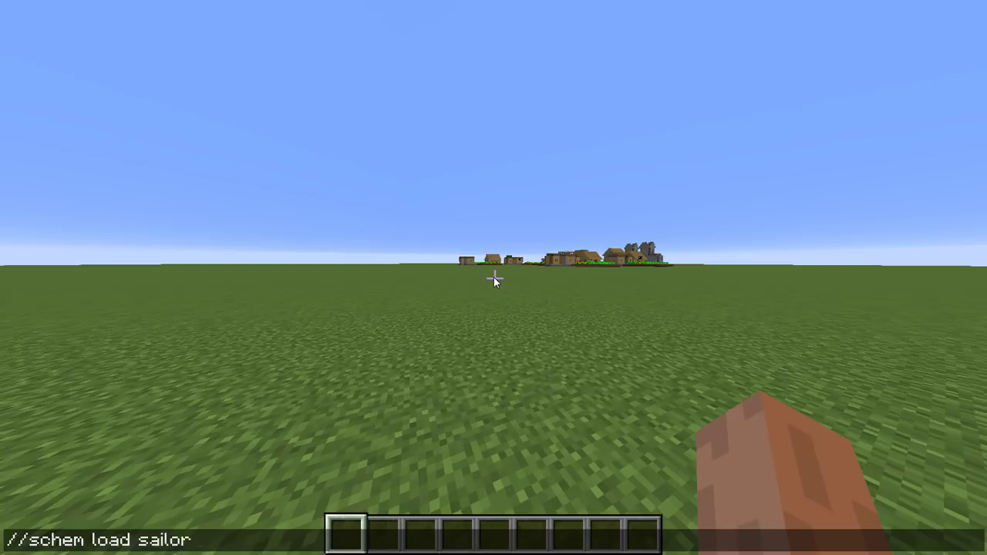
key("Return")
key("w")
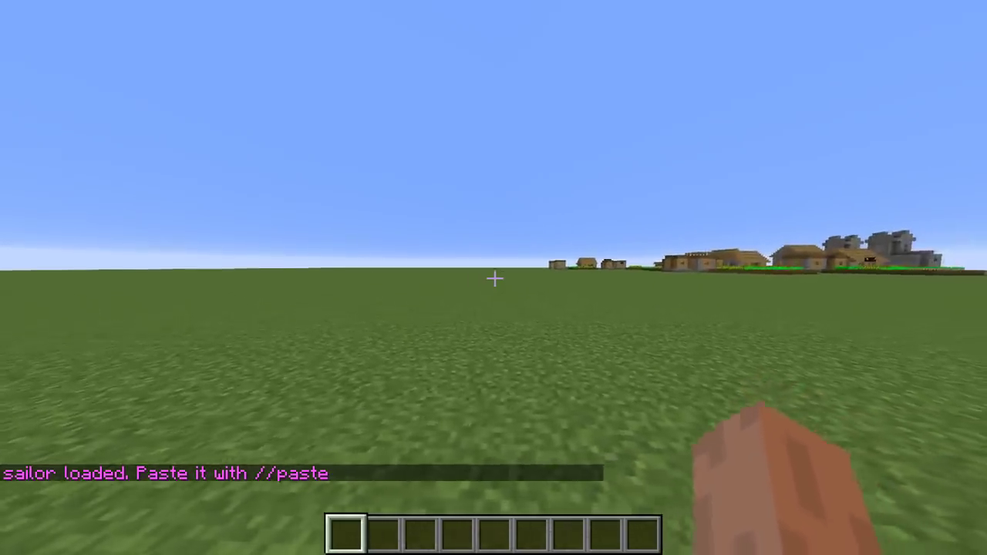
Paste the schematic with //paste and walk up to the Sailor Moon art.
key("t")
type("//past")
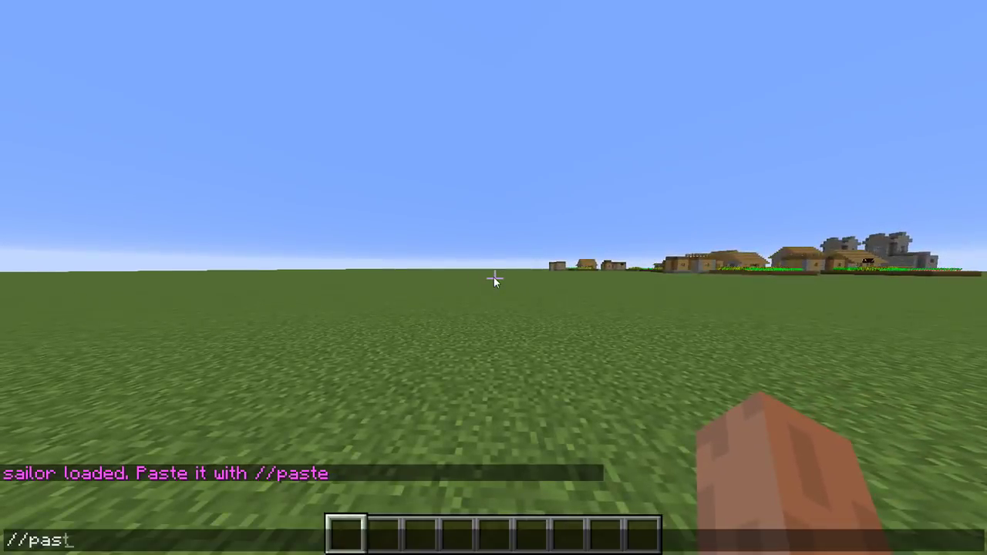
type("e")
key("Return")
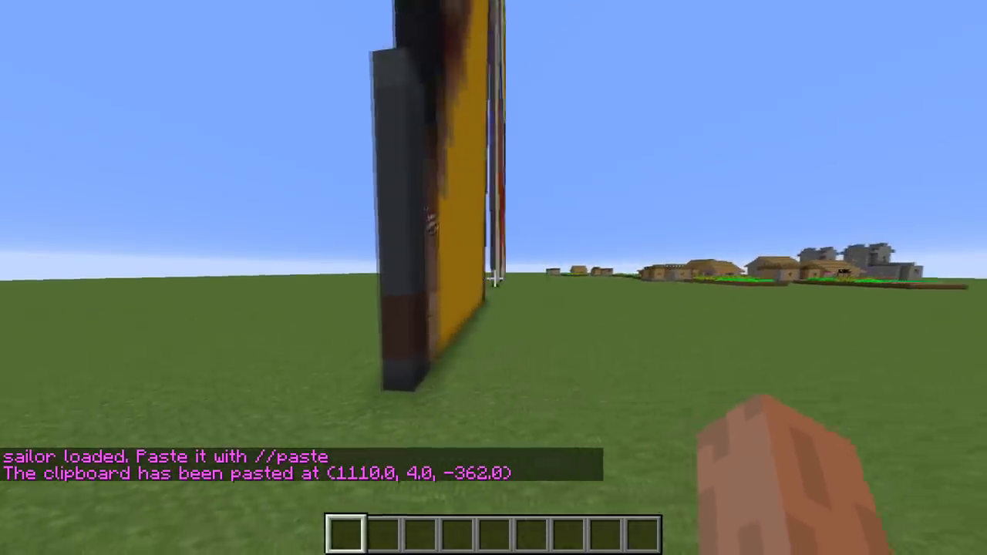
key("w")
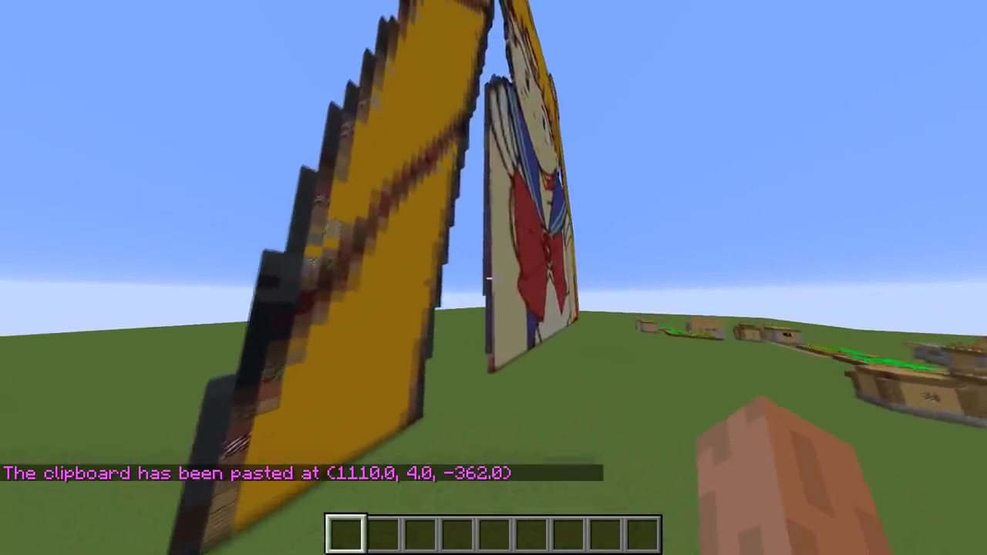
key("w")
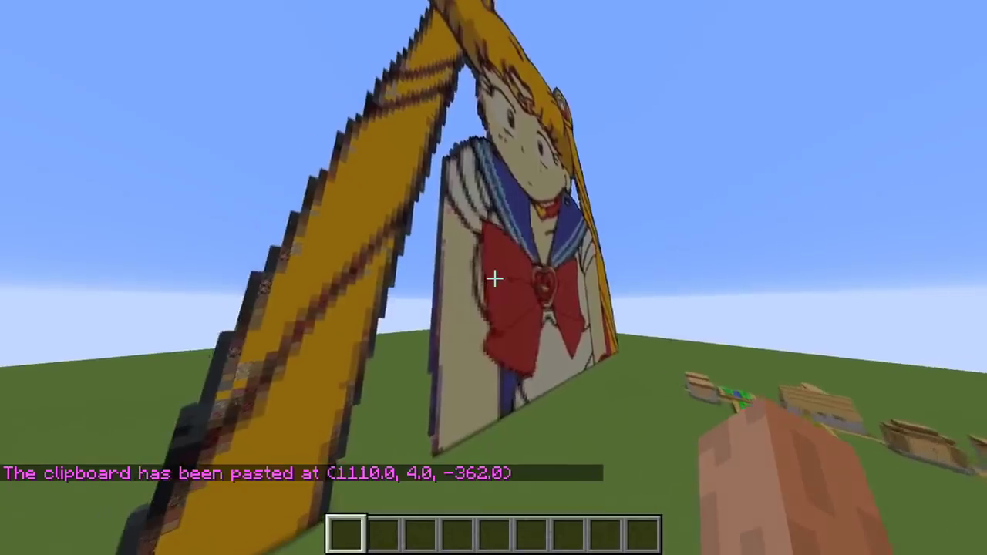
key("w")
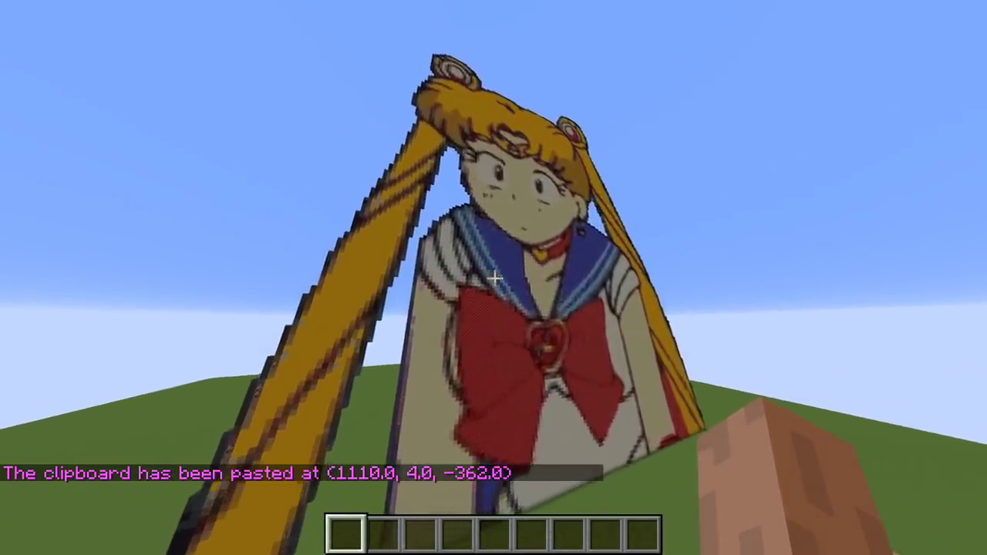